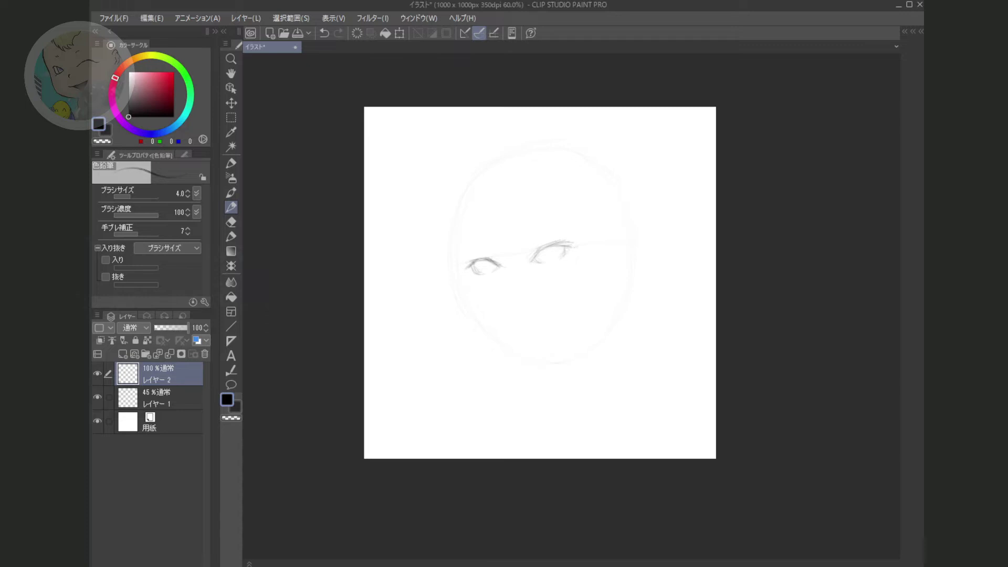
Sketch a circular guide for the nose and draw the nostrils, mouth, irises and right eyebrow on レイヤー 2
left_click_drag(516, 292, 523, 294)
left_click(173, 401)
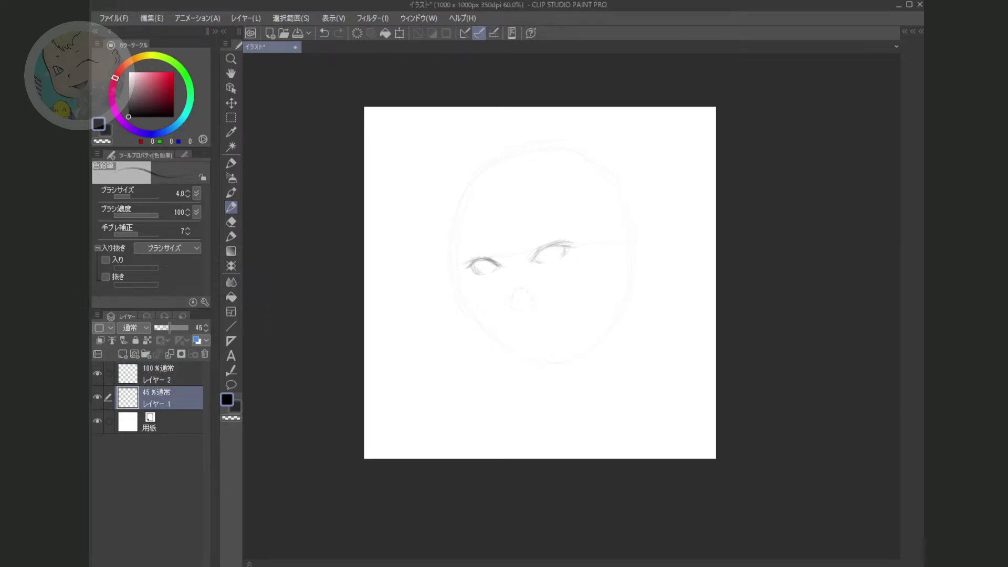
left_click(173, 375)
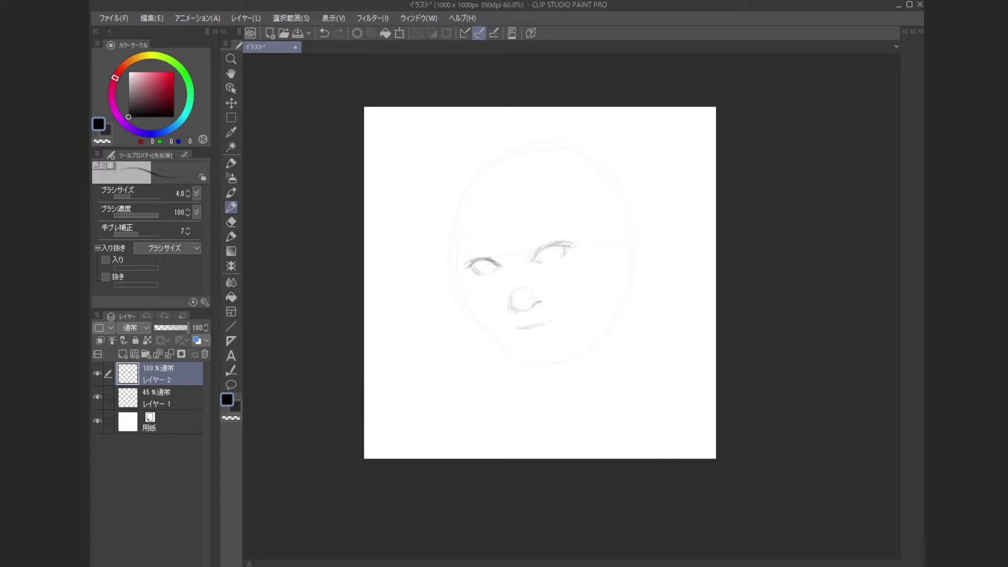
left_click_drag(510, 330, 524, 327)
left_click_drag(542, 252, 557, 260)
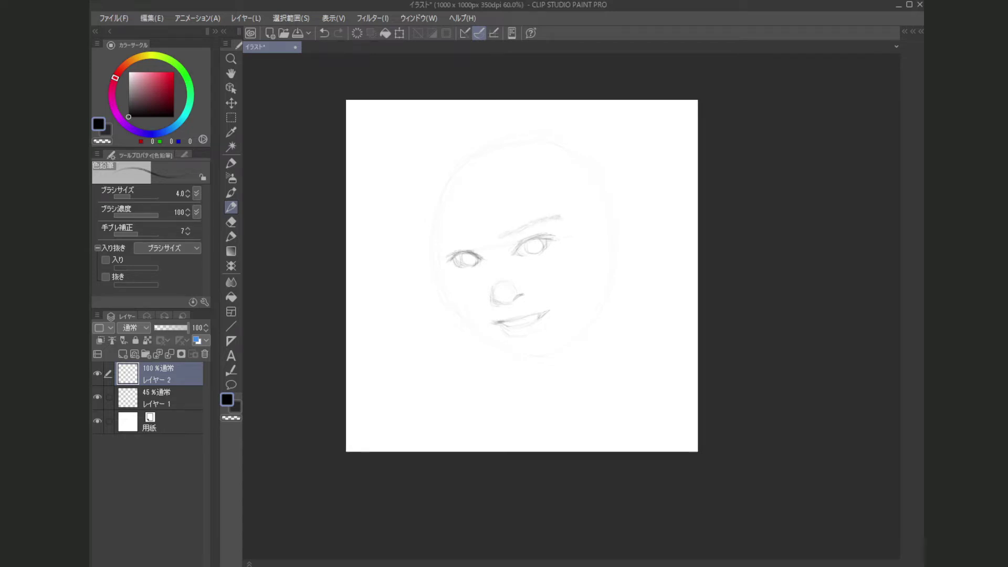
Draw the left eyebrow and erase stray strokes between the brows and around the nose
key("e")
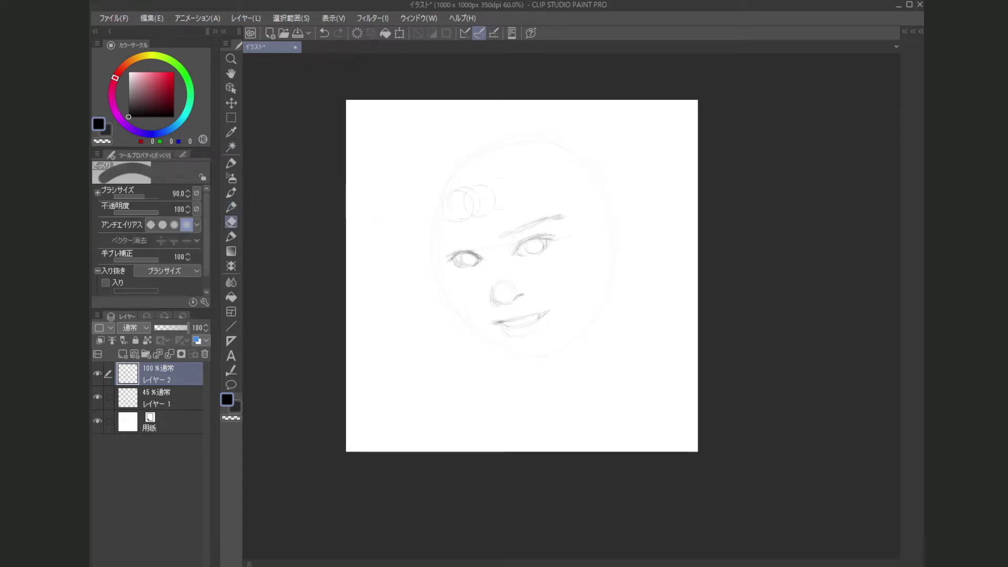
key("p")
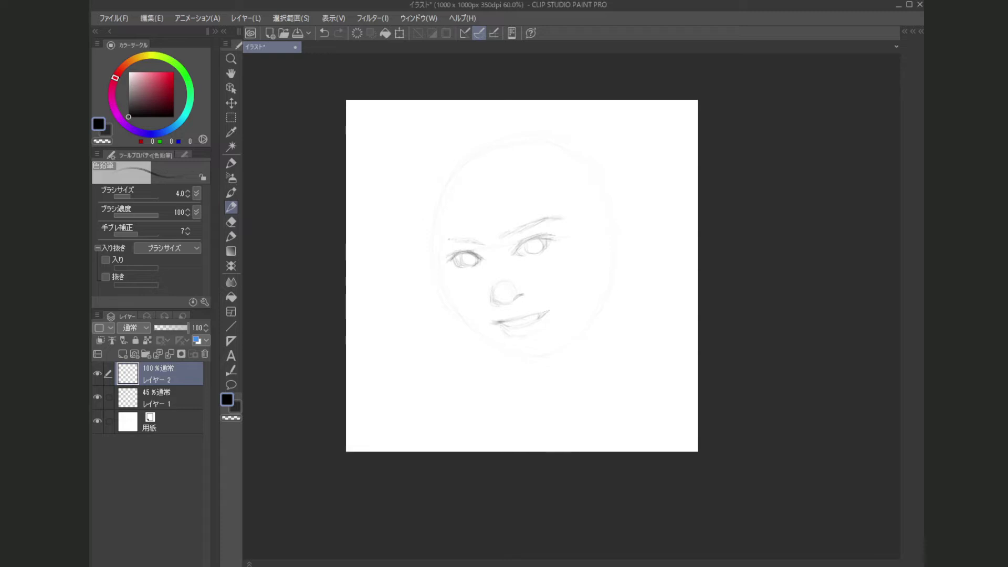
key("e")
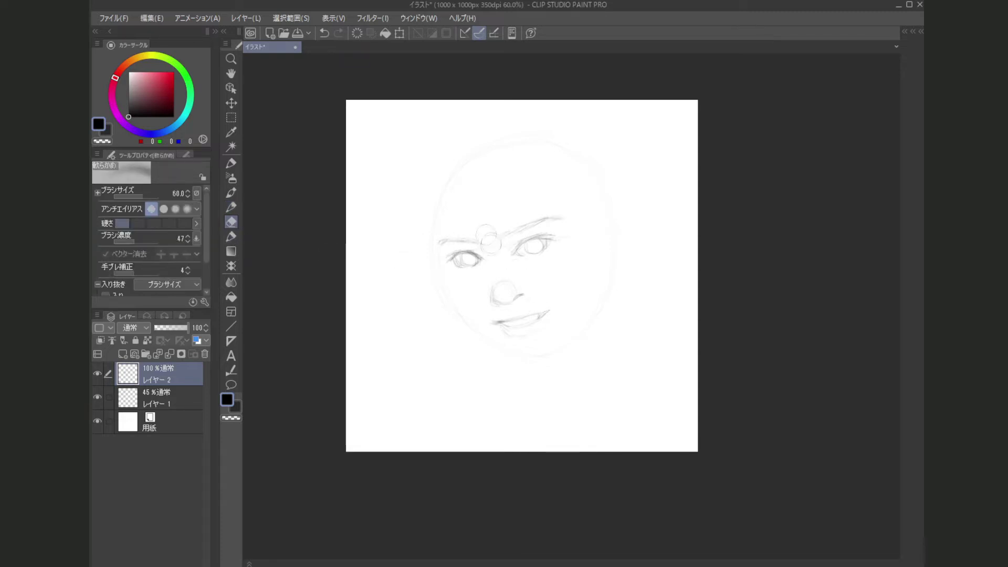
left_click_drag(532, 292, 531, 288)
Sketch the face contour with the colored pencil, from the forehead and cheek around the chin to the far jaw
key("p")
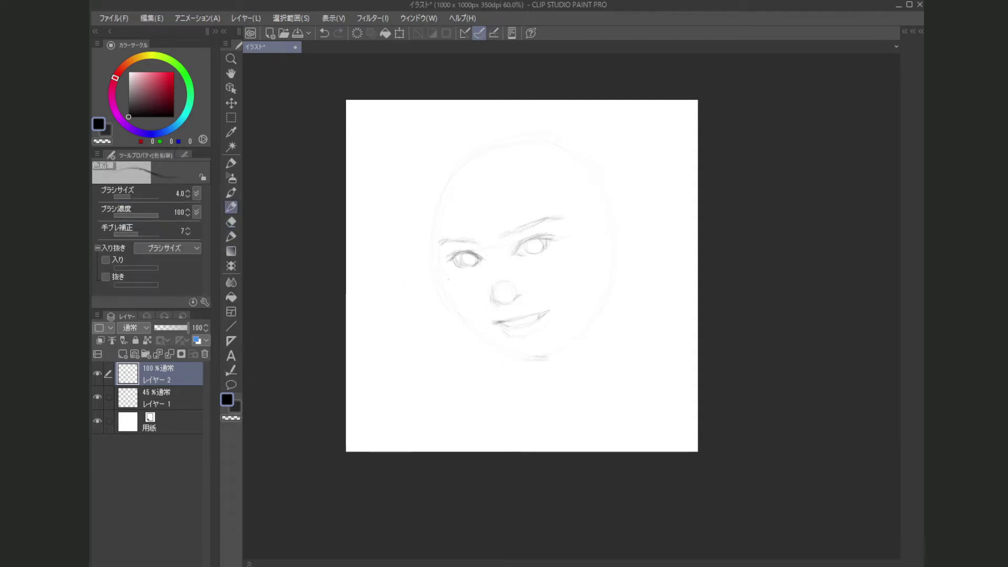
key("^")
key("^")
key("^")
key("^")
key("^")
key("^")
key("^")
key("^")
key("^")
key("^")
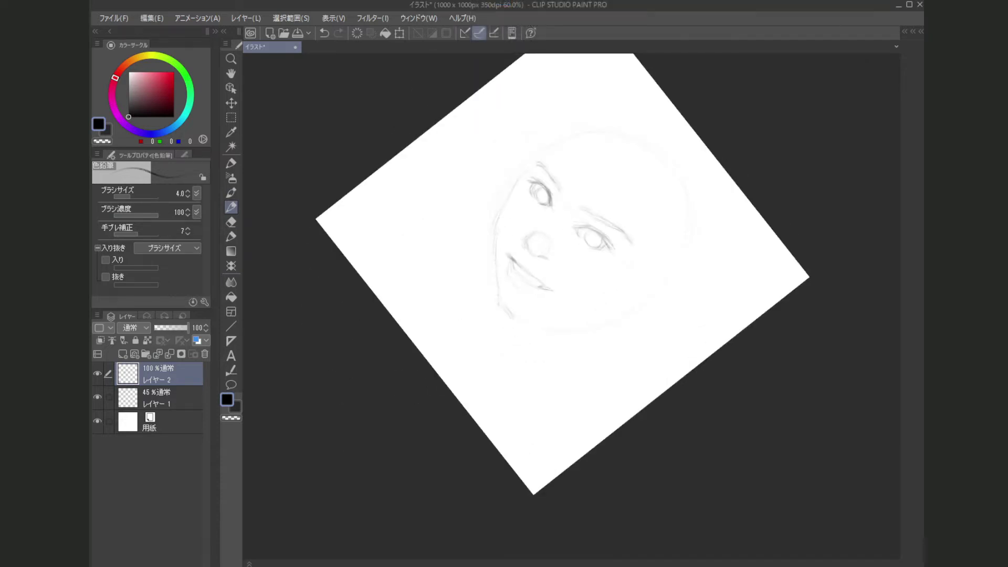
key("minus")
key("minus")
key("minus")
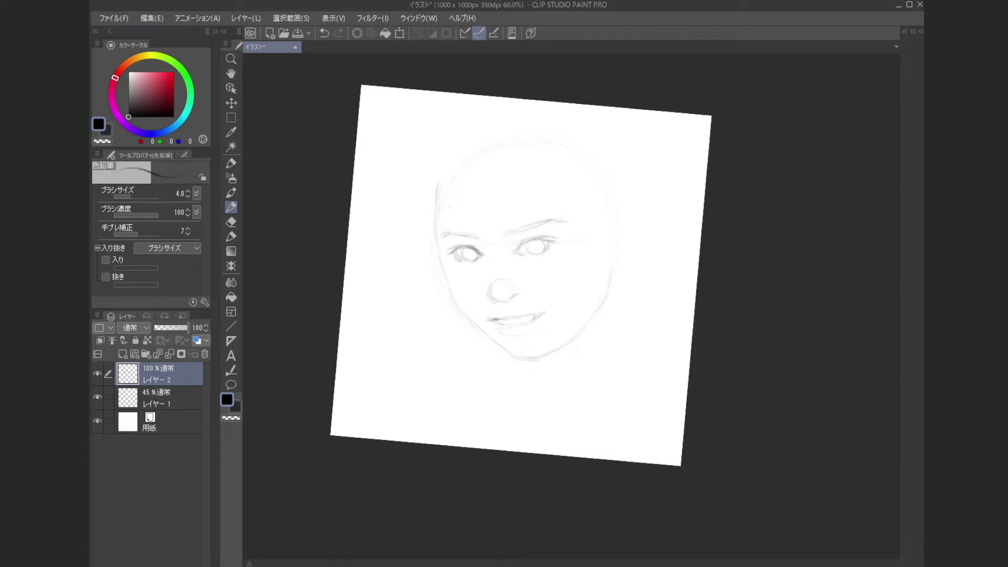
Sketch the ear on the right side of the head, the neck lines beneath it and the shoulder line
left_click_drag(617, 260, 603, 274)
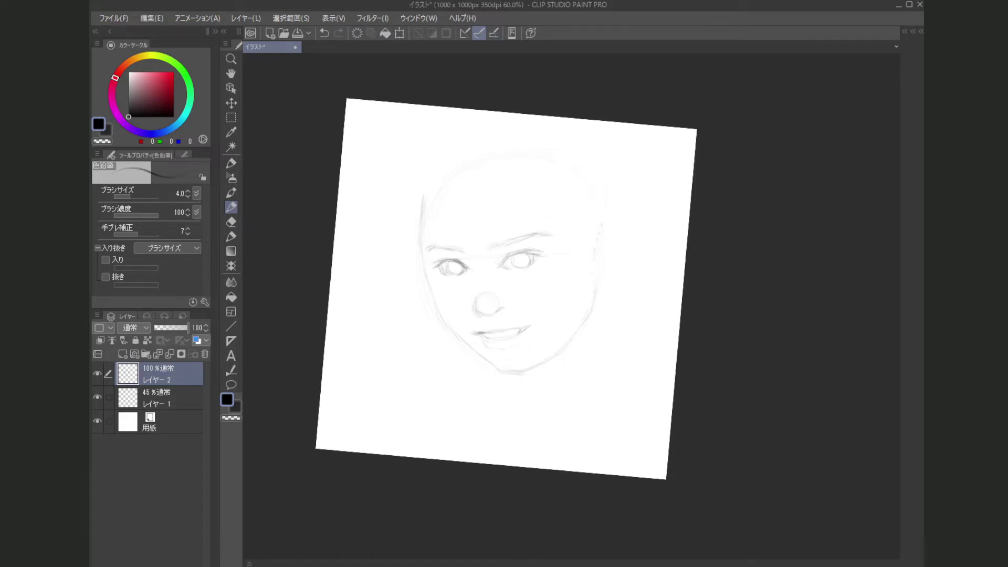
mouse_move(608, 221)
left_mouse_down()
mouse_move(632, 246)
mouse_move(626, 269)
mouse_move(598, 288)
left_mouse_up()
left_click_drag(612, 264, 606, 274)
left_click_drag(604, 302, 617, 335)
left_click_drag(506, 289, 503, 286)
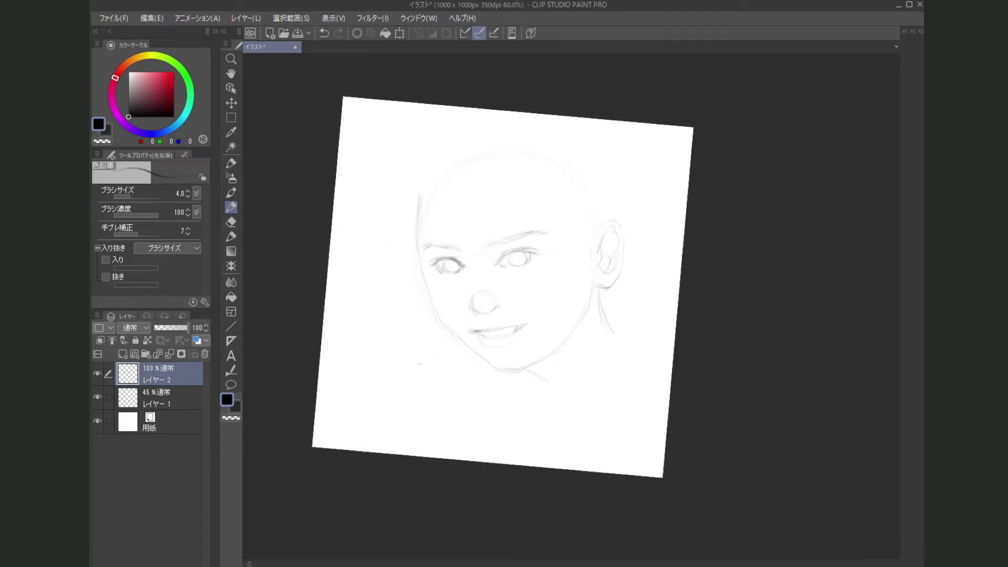
left_click_drag(447, 332, 405, 400)
left_click_drag(395, 268, 373, 270)
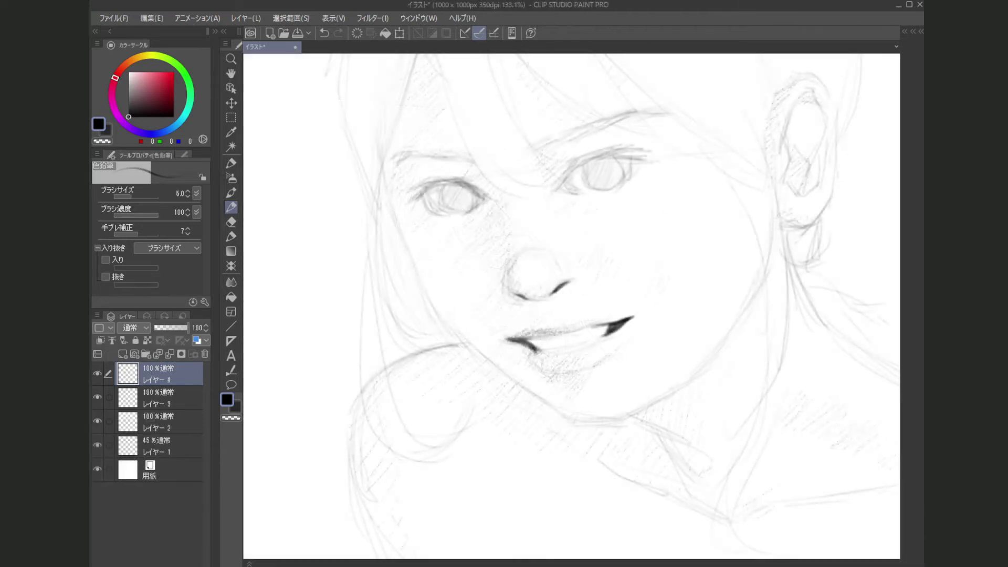
Define the lips and darken the shoulder outline, eyebrows and hair around the face
left_click_drag(533, 348, 579, 350)
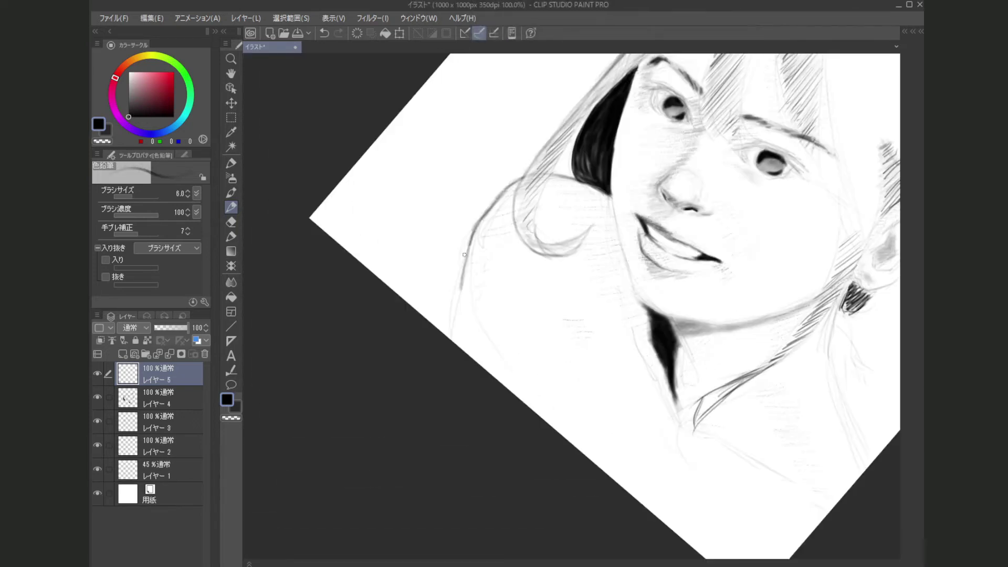
left_click_drag(464, 270, 455, 335)
mouse_move(562, 198)
left_mouse_down()
mouse_move(573, 216)
mouse_move(588, 206)
mouse_move(517, 200)
mouse_move(518, 252)
mouse_move(525, 247)
left_mouse_up()
mouse_move(532, 195)
left_mouse_down()
mouse_move(485, 341)
mouse_move(480, 417)
mouse_move(504, 436)
left_mouse_up()
mouse_move(577, 336)
left_mouse_down()
mouse_move(651, 294)
mouse_move(516, 277)
left_mouse_up()
left_click_drag(736, 226, 653, 332)
mouse_move(477, 404)
left_mouse_down()
mouse_move(516, 406)
mouse_move(592, 382)
mouse_move(668, 316)
left_mouse_up()
left_click_drag(667, 252, 590, 342)
left_click_drag(649, 329, 610, 390)
mouse_move(608, 219)
left_mouse_down()
mouse_move(582, 252)
mouse_move(786, 351)
mouse_move(853, 430)
left_mouse_up()
left_click_drag(651, 210, 693, 279)
left_click_drag(587, 108, 514, 329)
left_click_drag(651, 210, 684, 252)
mouse_move(514, 283)
left_mouse_down()
mouse_move(574, 209)
mouse_move(573, 322)
left_mouse_up()
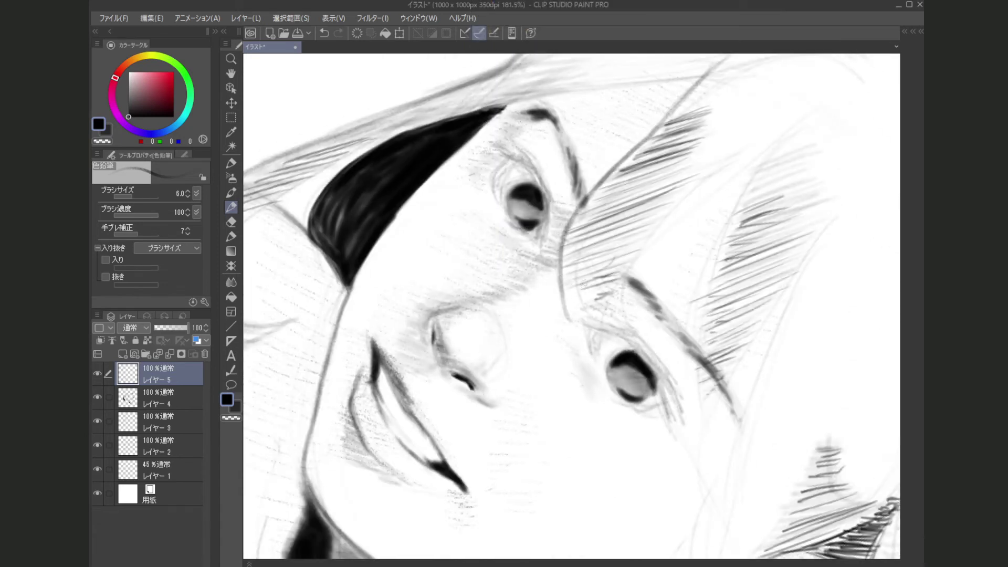
Shade the bangs, side locks and back hair with dense pencil strokes and refine the eyes and facial shadows
mouse_move(575, 270)
left_mouse_down()
mouse_move(572, 325)
mouse_move(600, 333)
left_mouse_up()
mouse_move(651, 210)
left_mouse_down()
mouse_move(617, 275)
mouse_move(668, 292)
left_mouse_up()
left_click_drag(613, 157, 486, 313)
left_click_drag(517, 268, 468, 341)
left_click_drag(651, 210, 554, 279)
mouse_move(611, 248)
left_mouse_down()
mouse_move(584, 318)
mouse_move(592, 412)
left_mouse_up()
left_click_drag(592, 373, 638, 463)
mouse_move(651, 210)
left_mouse_down()
mouse_move(663, 318)
mouse_move(770, 160)
mouse_move(641, 229)
mouse_move(580, 382)
left_mouse_up()
left_click_drag(746, 253, 575, 394)
left_click_drag(653, 351, 653, 283)
mouse_move(653, 283)
left_mouse_down()
mouse_move(741, 374)
mouse_move(681, 241)
mouse_move(599, 222)
left_mouse_up()
left_click_drag(617, 159, 595, 326)
mouse_move(595, 315)
left_mouse_down()
mouse_move(654, 234)
mouse_move(560, 344)
left_mouse_up()
left_click_drag(699, 189, 744, 315)
left_click_drag(565, 391, 638, 326)
left_click_drag(587, 271, 558, 383)
left_click_drag(604, 210, 578, 288)
left_click_drag(682, 210, 718, 291)
mouse_move(654, 152)
left_mouse_down()
mouse_move(612, 231)
mouse_move(600, 303)
mouse_move(560, 374)
left_mouse_up()
left_click_drag(709, 315, 699, 255)
mouse_move(588, 362)
left_mouse_down()
mouse_move(647, 254)
mouse_move(617, 368)
mouse_move(571, 423)
left_mouse_up()
mouse_move(604, 315)
left_mouse_down()
mouse_move(613, 285)
mouse_move(675, 267)
mouse_move(644, 311)
left_mouse_up()
left_click_drag(657, 277, 642, 348)
left_click_drag(525, 263, 556, 242)
mouse_move(675, 230)
left_mouse_down()
mouse_move(649, 264)
mouse_move(623, 388)
left_mouse_up()
left_click_drag(651, 294, 577, 294)
left_click_drag(483, 267, 549, 303)
mouse_move(498, 210)
left_mouse_down()
mouse_move(537, 322)
mouse_move(579, 351)
left_mouse_up()
left_click_drag(592, 233, 623, 268)
mouse_move(605, 255)
left_mouse_down()
mouse_move(578, 269)
mouse_move(564, 330)
left_mouse_up()
mouse_move(572, 293)
left_mouse_down()
mouse_move(583, 294)
mouse_move(574, 319)
left_mouse_up()
mouse_move(611, 255)
left_mouse_down()
mouse_move(613, 286)
mouse_move(592, 339)
left_mouse_up()
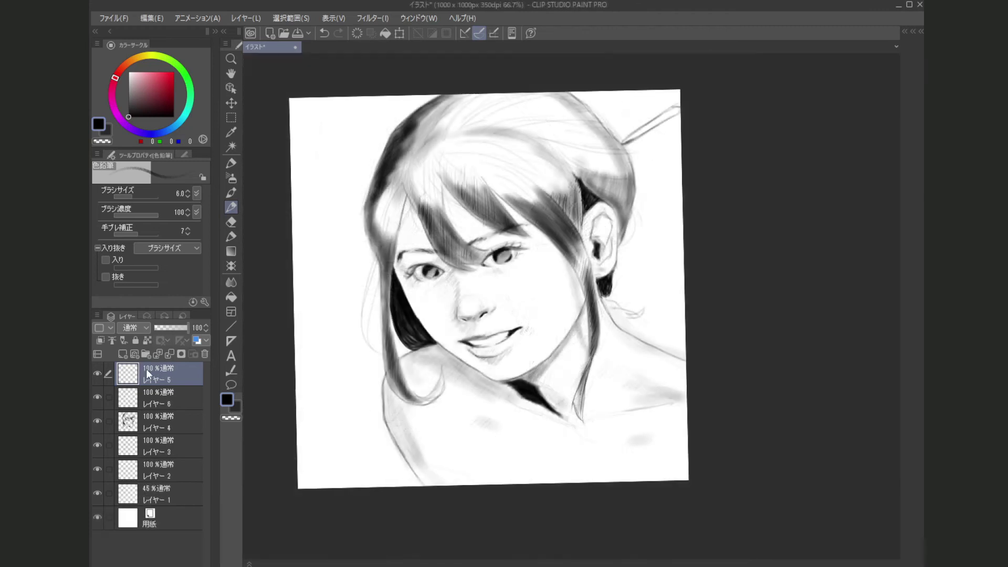
Duplicate レイヤー 5 and duplicate the resulting copy once more
right_click(147, 370)
left_click(199, 154)
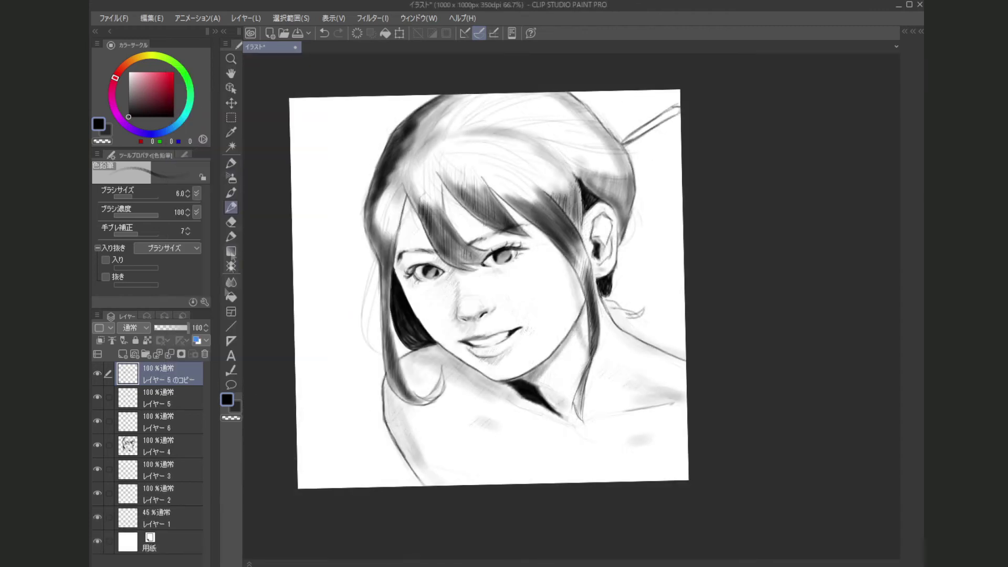
right_click(175, 377)
left_click(250, 172)
scroll(365, 455, "down", 1)
right_click(180, 374)
left_click(231, 154)
left_click(204, 354)
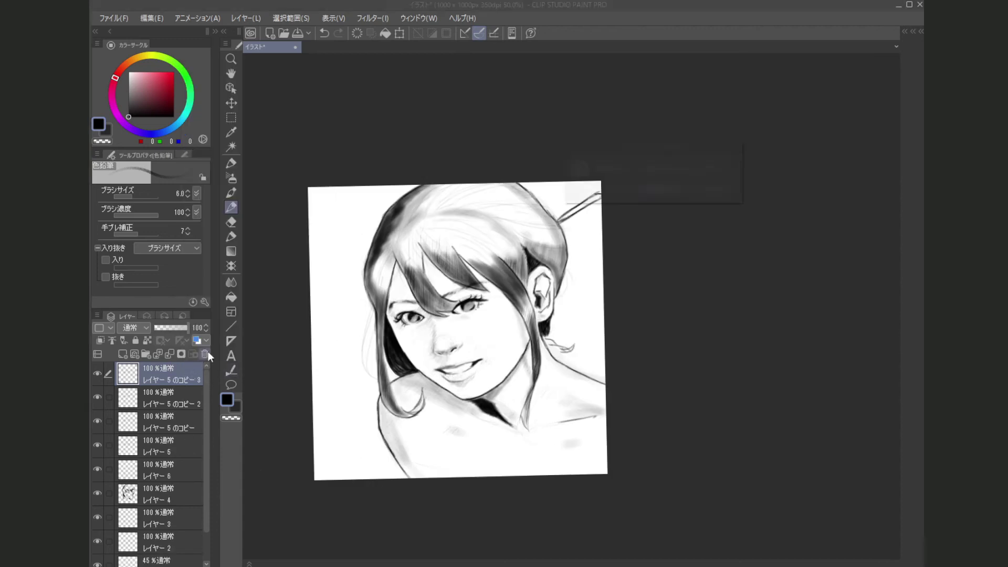
left_click(666, 186)
Choose the ミリペン pen and set the drawing color to pure white
left_click_drag(522, 264, 590, 254)
mouse_move(633, 314)
left_mouse_down()
mouse_move(632, 326)
mouse_move(633, 315)
left_mouse_up()
scroll(519, 337, "up", 1)
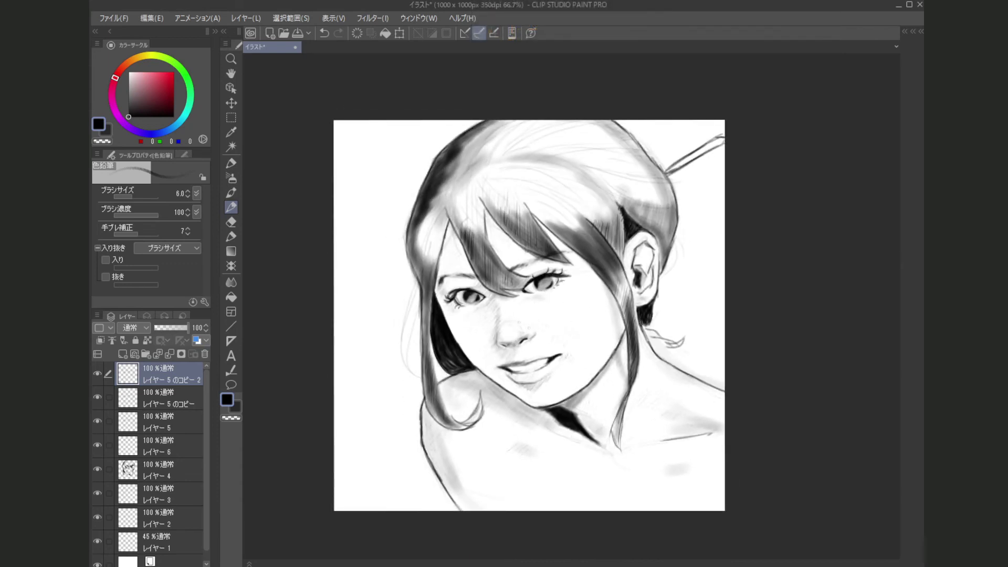
left_click_drag(449, 287, 412, 282)
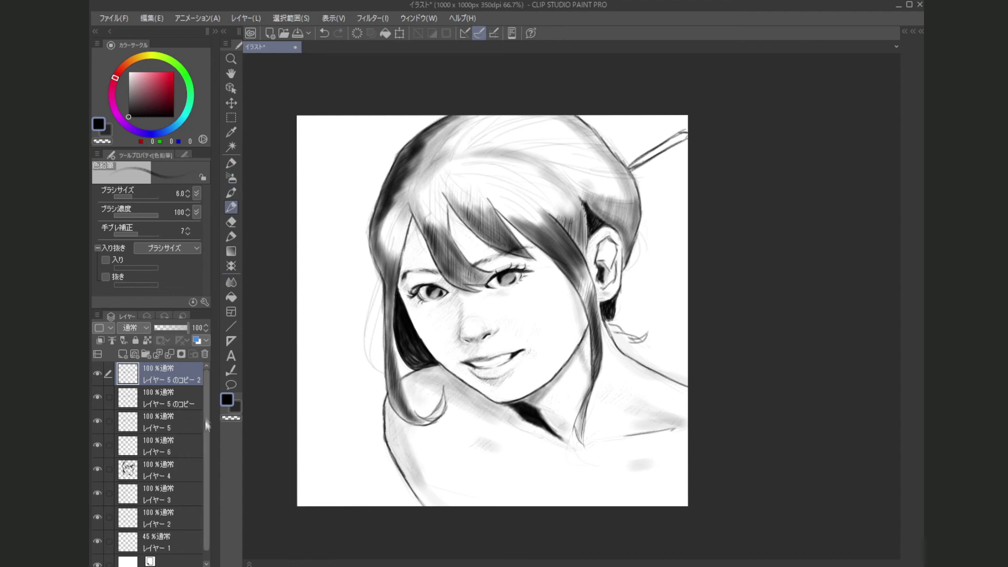
left_click(230, 163)
left_click_drag(144, 84, 108, 36)
Try to dot a white highlight on the left iris directly on the copied layer
left_click_drag(433, 310, 436, 310)
scroll(436, 310, "up", 8)
left_click(440, 267)
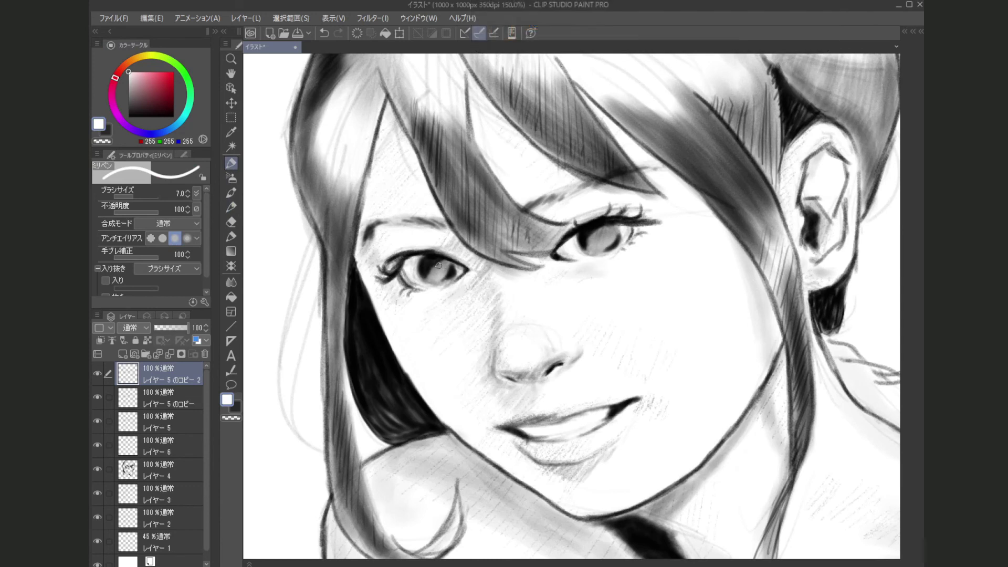
scroll(444, 291, "down", 8)
scroll(444, 283, "up", 1)
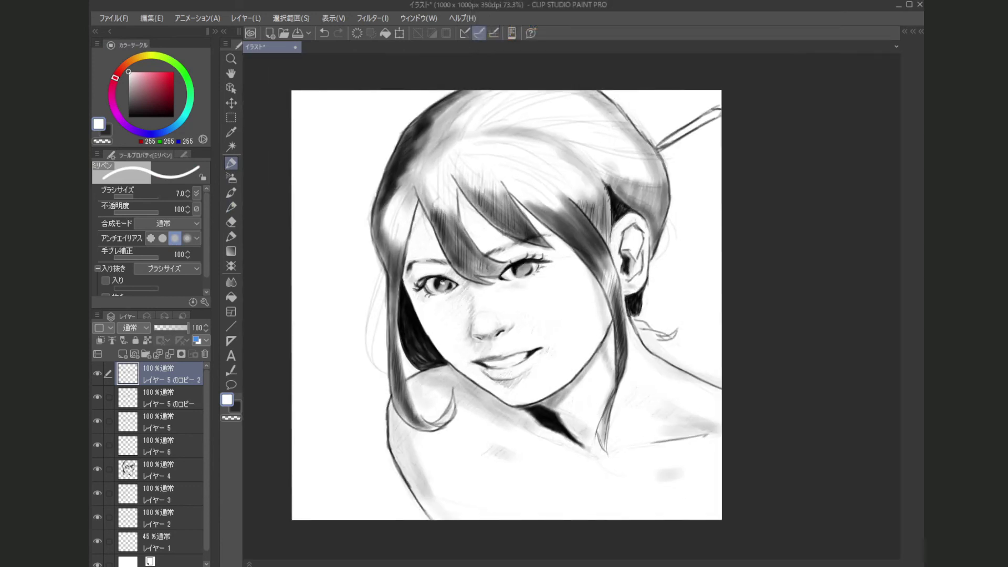
key("ctrl+z")
Add a new layer above the copies, set the brush size to 15 and dot a white highlight on the left iris
left_click(97, 373)
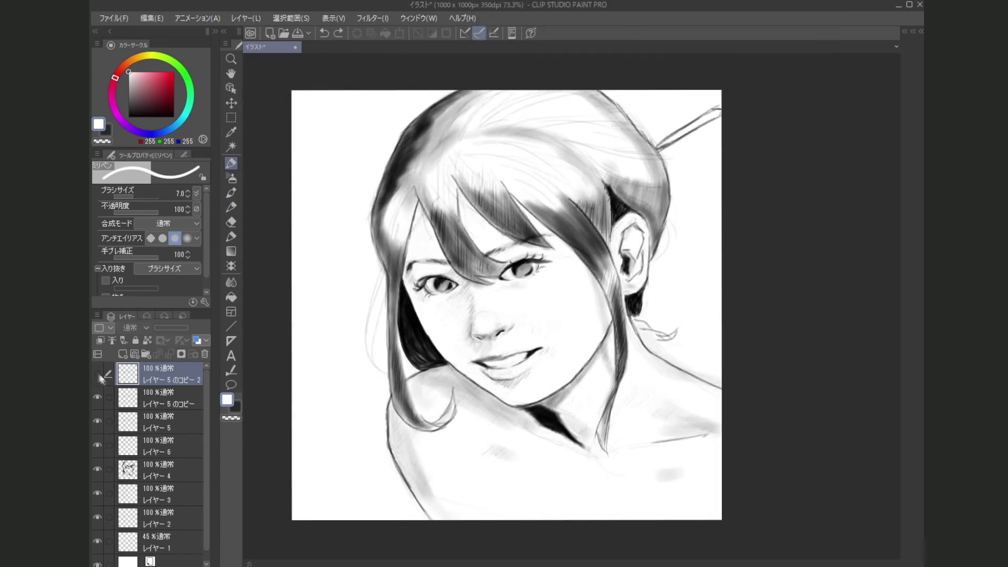
left_click(97, 374)
left_click(122, 354)
key("bracketright")
key("bracketright")
key("bracketright")
key("bracketright")
left_click(442, 283)
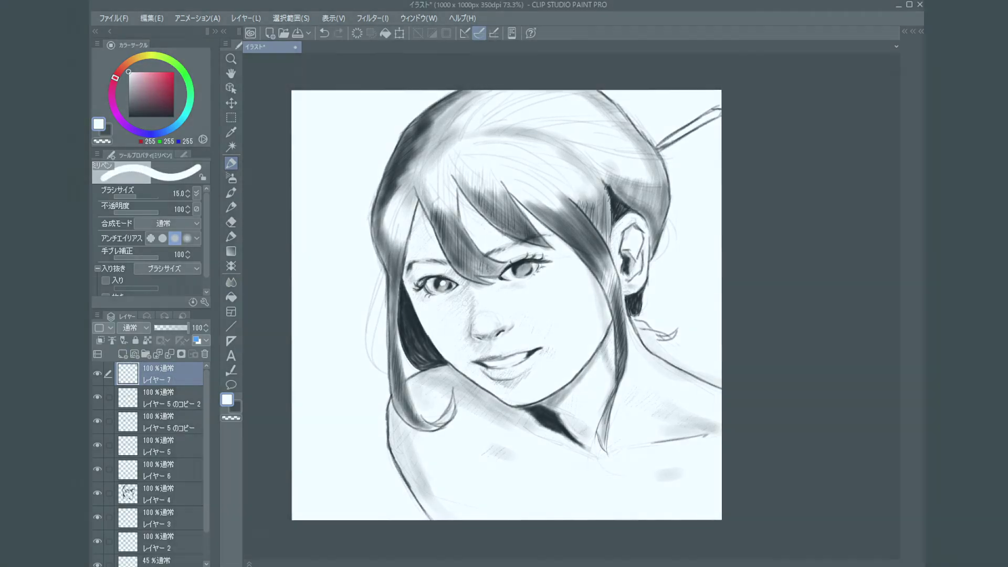